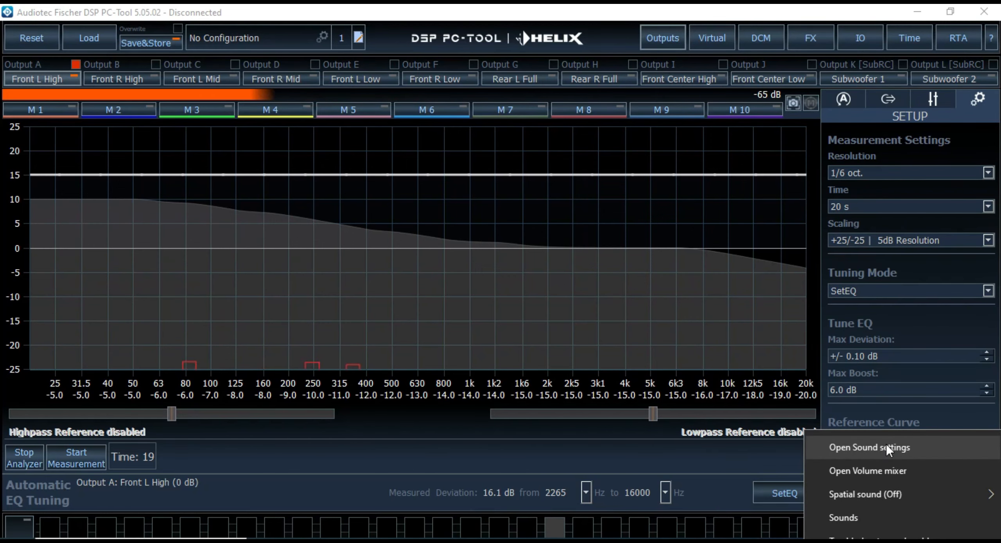
Switch to the Windows Sound settings and choose Microphone (Umik-1 Gain: 18dB) as the input device.
left_click(885, 446)
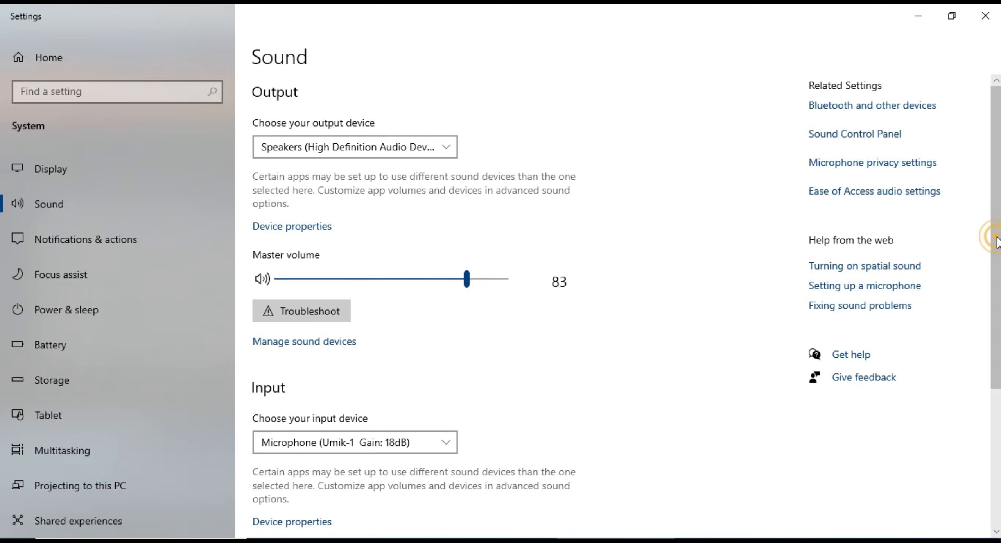
left_click_drag(996, 242, 986, 351)
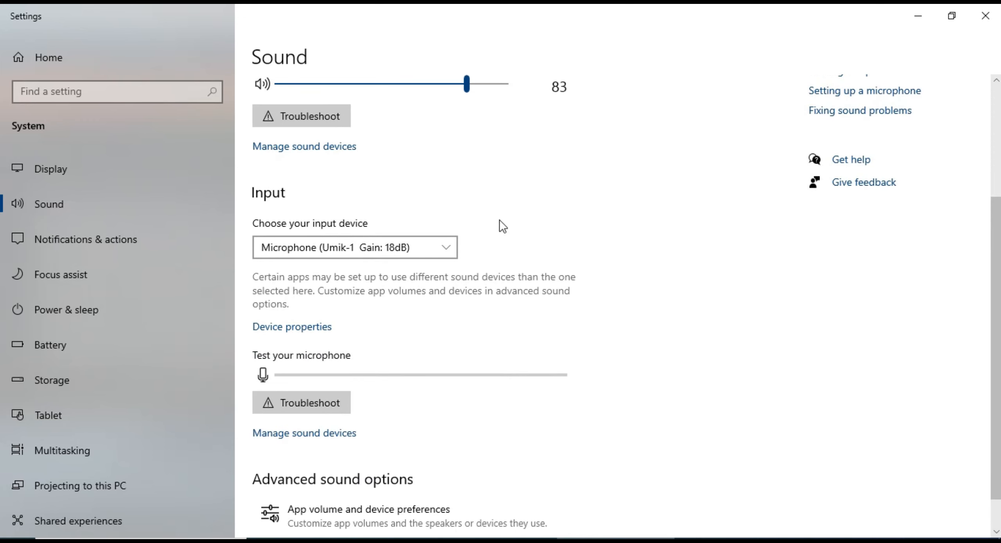
left_click(449, 248)
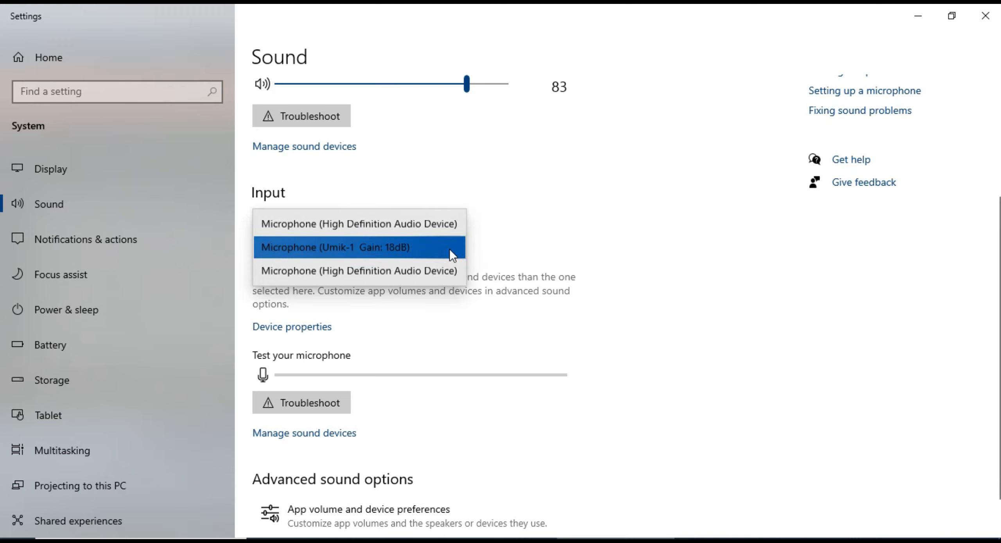
left_click(407, 249)
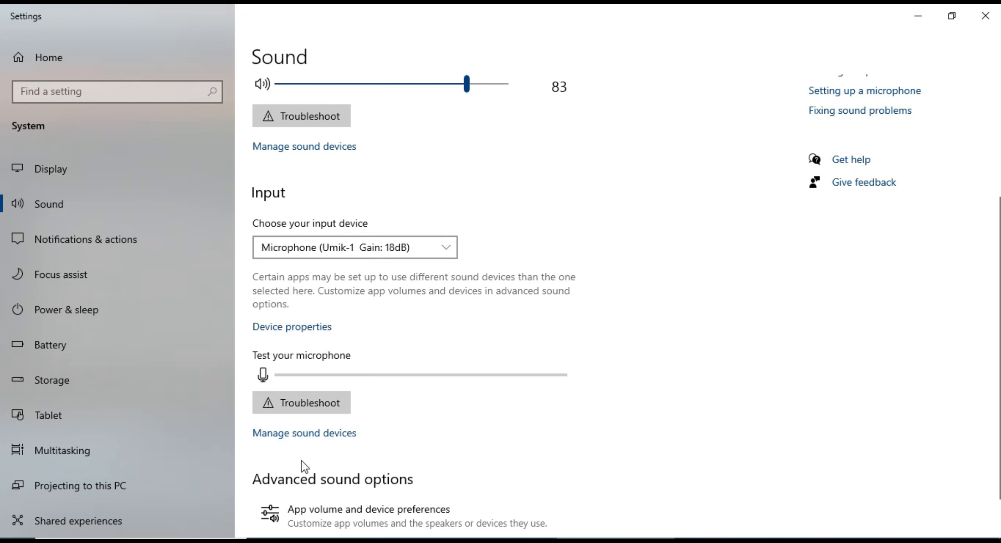
Set the Umik-1 microphone's volume to 100 in its device properties and close the Settings window.
left_click(318, 328)
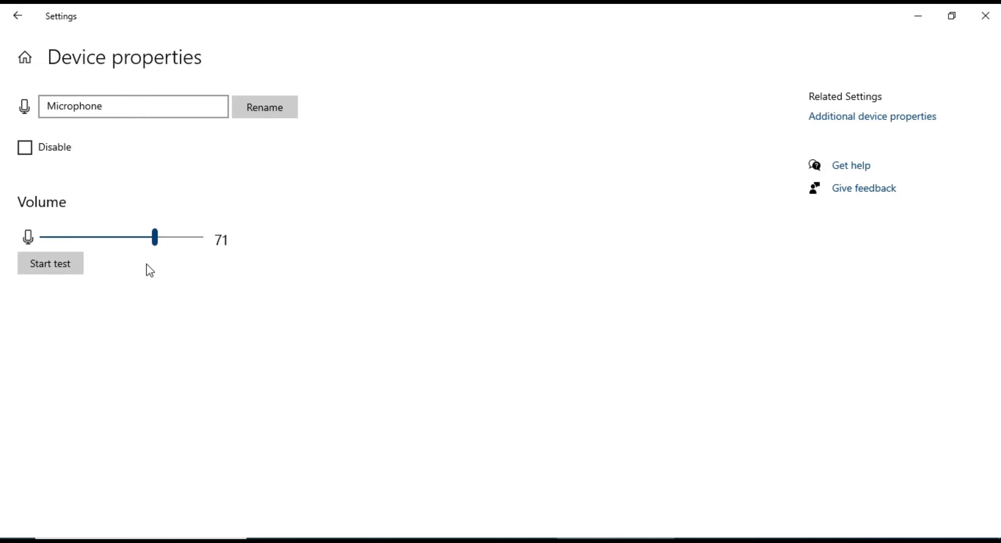
left_click_drag(156, 237, 182, 235)
left_click(471, 542)
left_click_drag(178, 238, 221, 248)
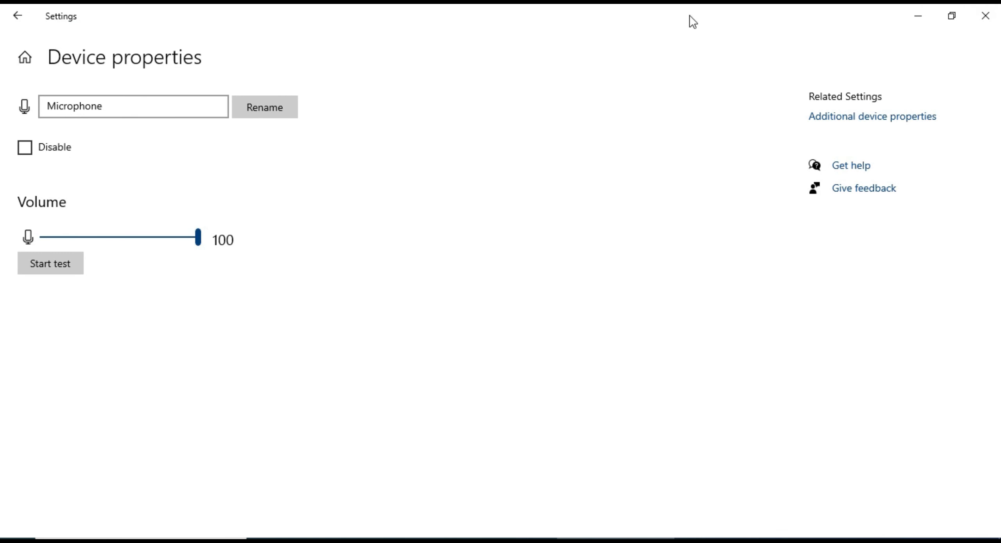
left_click(985, 16)
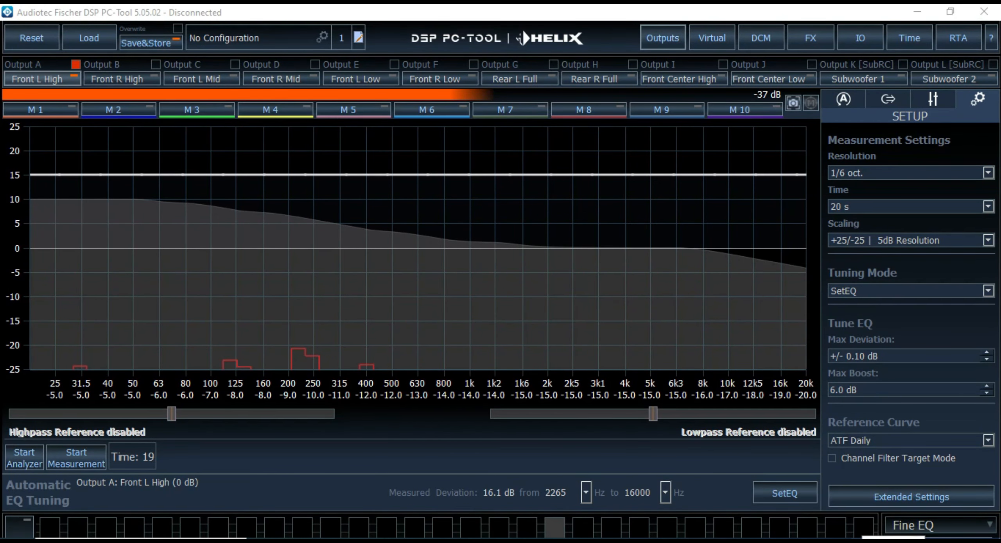
Reopen the Windows Sound settings, examine the list of managed output and input devices, and close Settings.
right_click(899, 542)
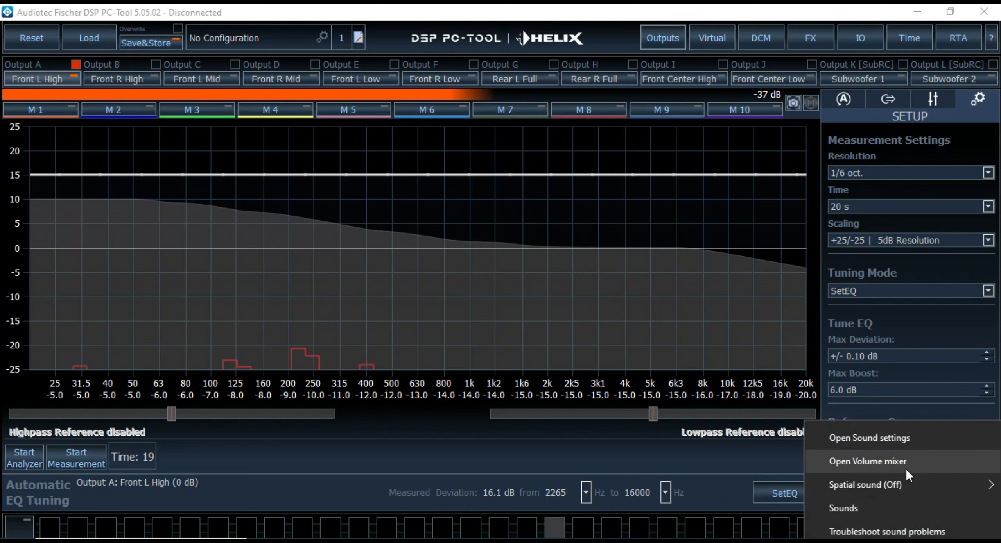
left_click(898, 441)
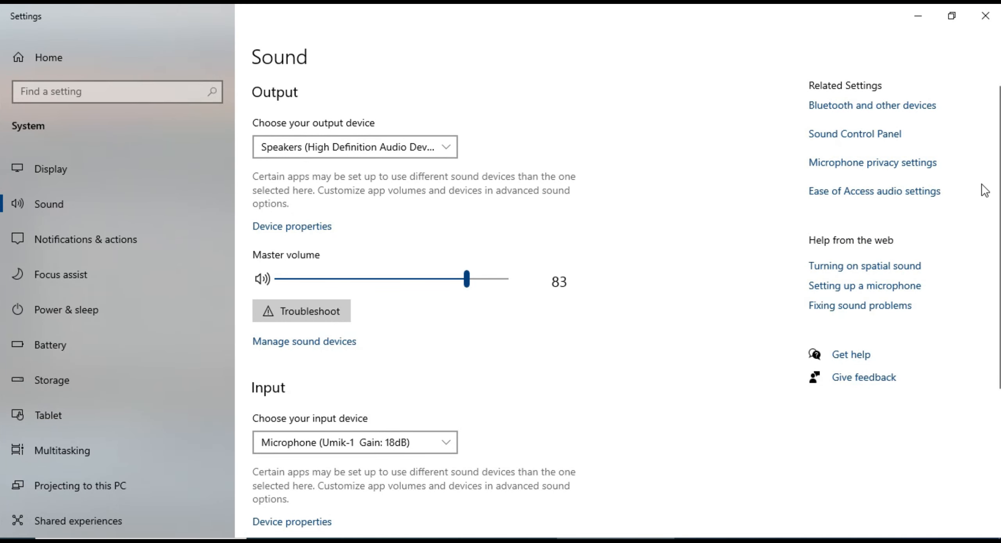
scroll(991, 235, "down", 3)
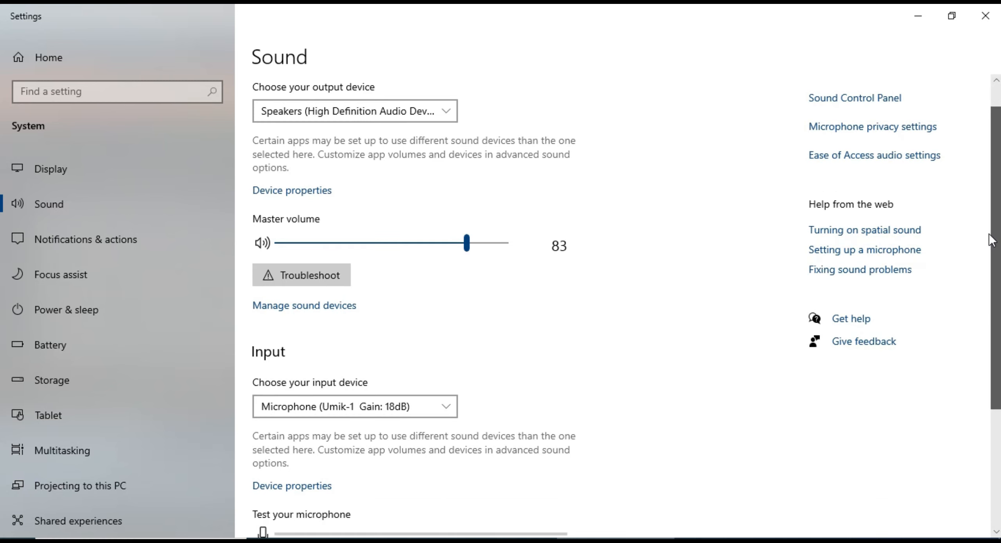
scroll(971, 286, "down", 1)
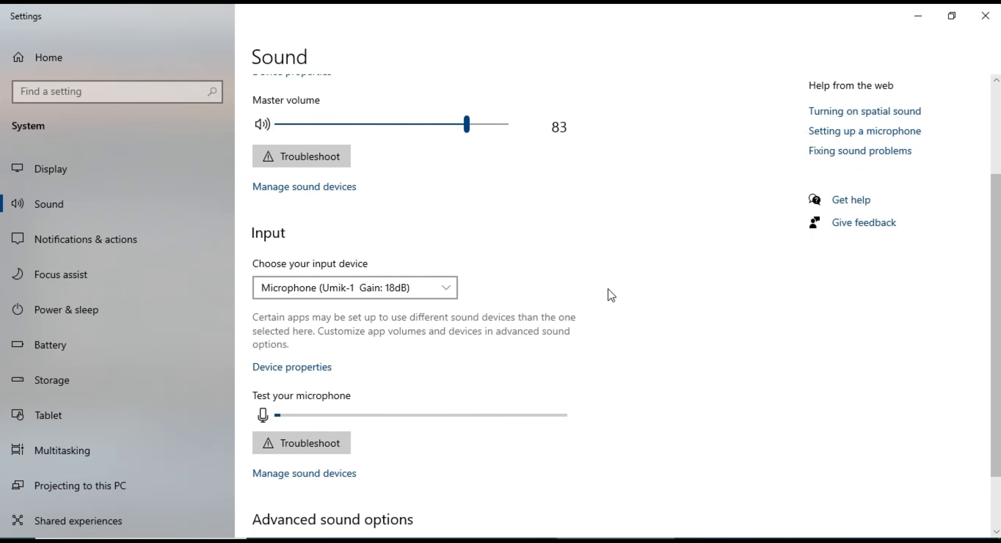
left_click(324, 474)
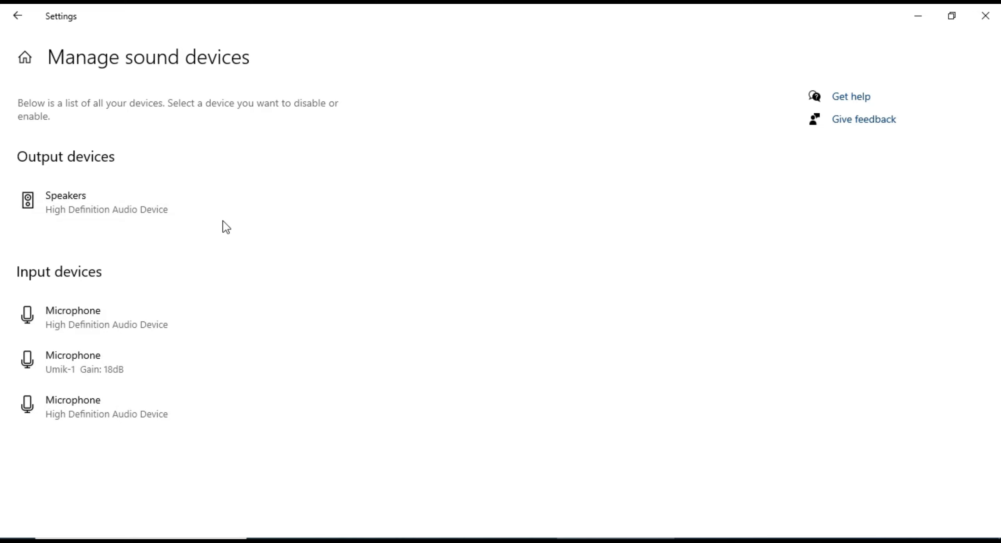
left_click(980, 15)
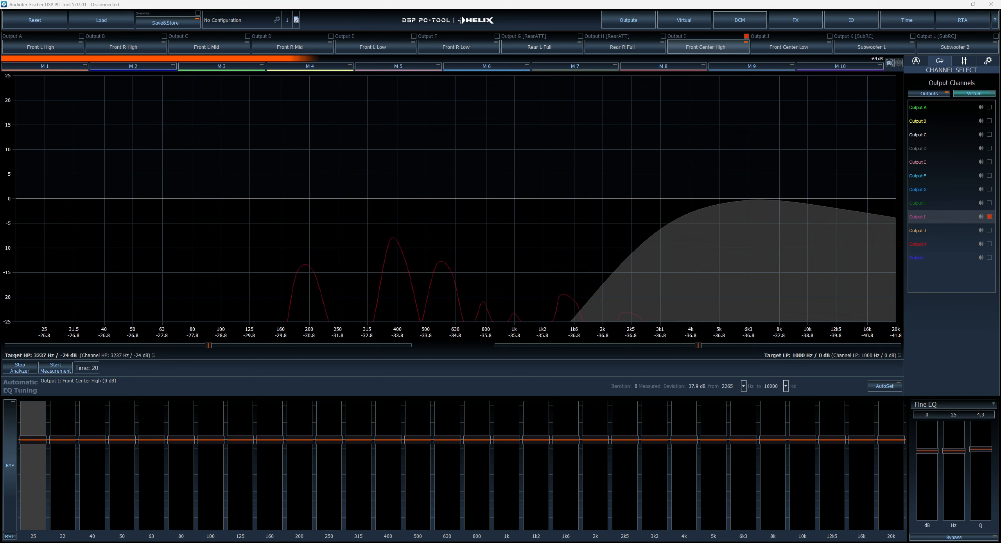
Open the Windows Sound settings in a small window placed over the upper corner of the analyzer, with Media Player minimized.
right_click(947, 542)
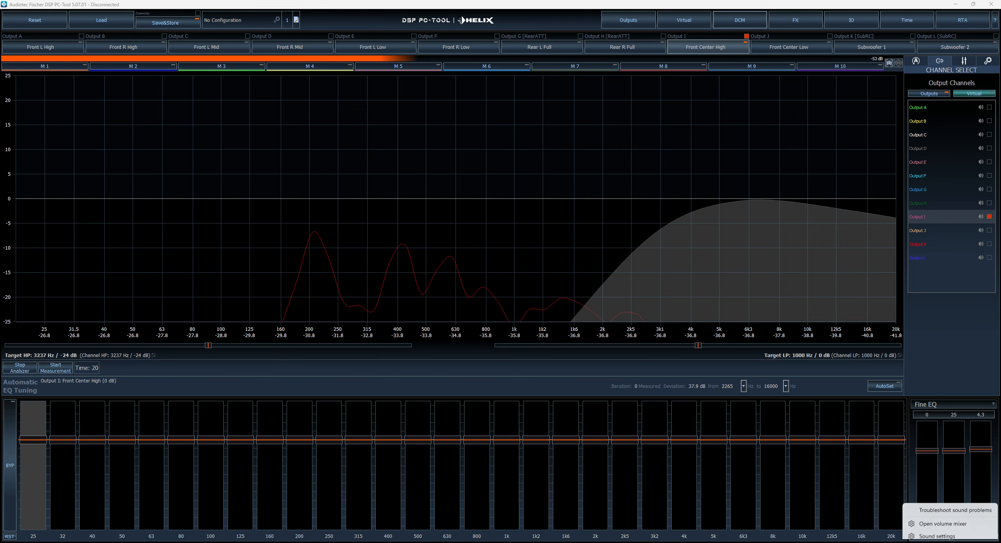
left_click(944, 532)
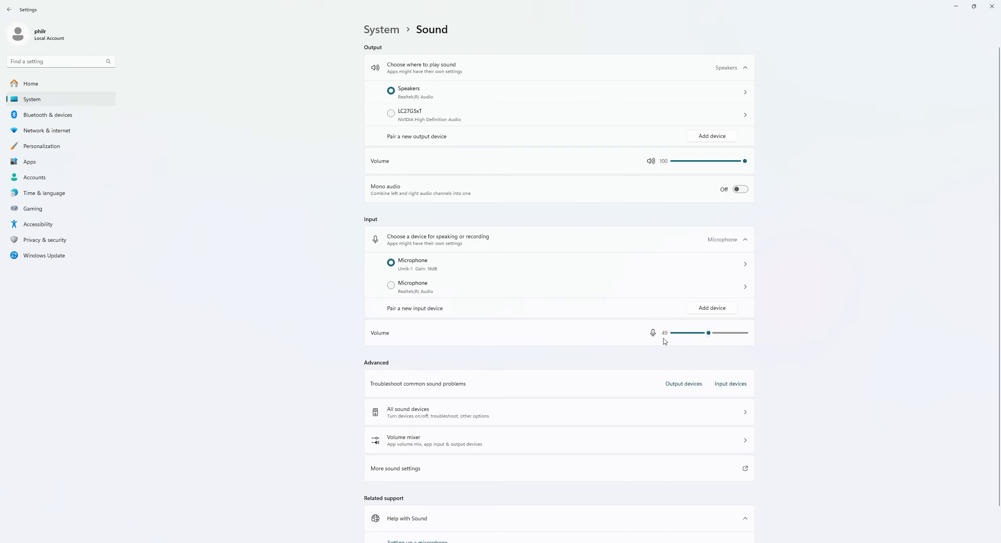
left_click(973, 11)
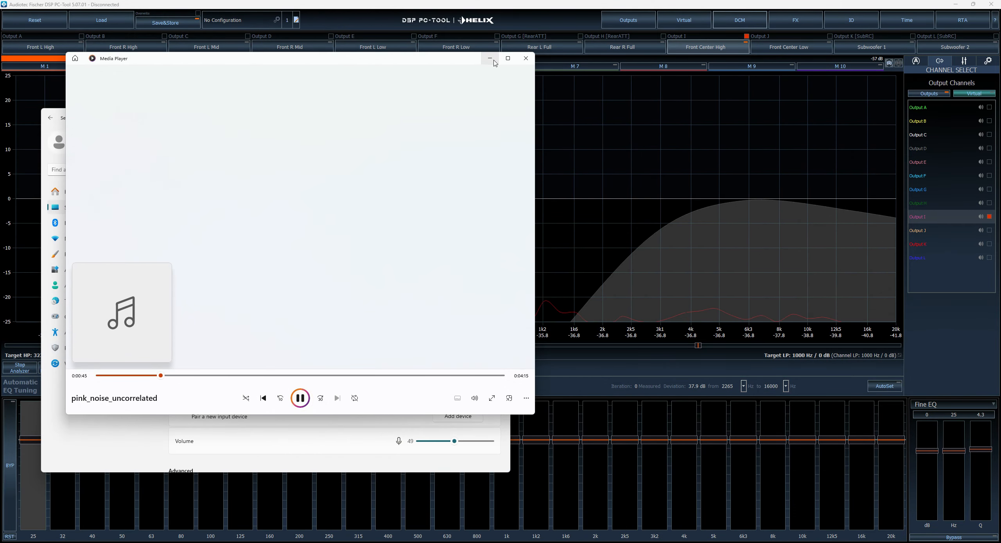
left_click(493, 59)
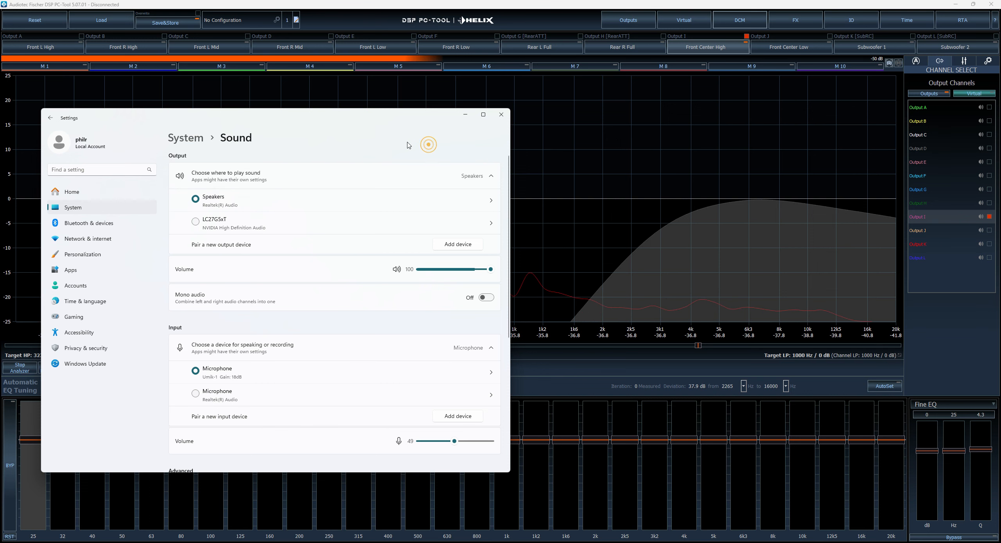
left_click_drag(429, 120, 325, 45)
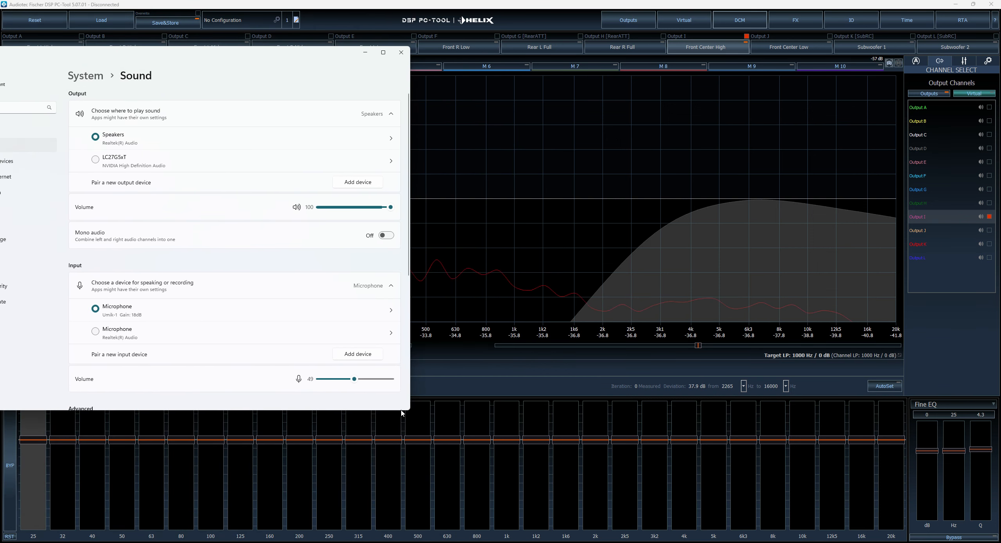
left_click_drag(406, 409, 284, 220)
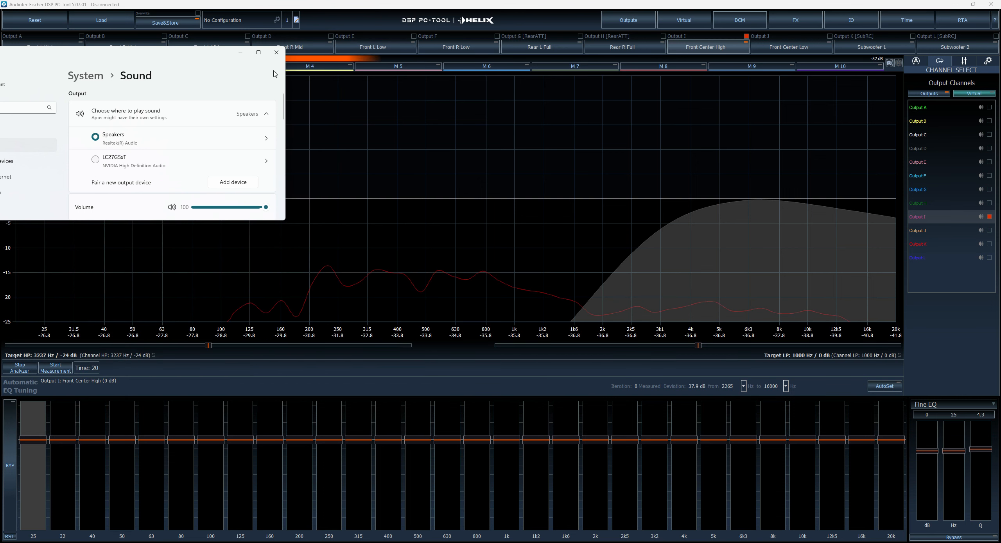
Raise the Umik-1 microphone's input volume to 86 while watching the analyzer curve.
scroll(284, 103, "down", 4)
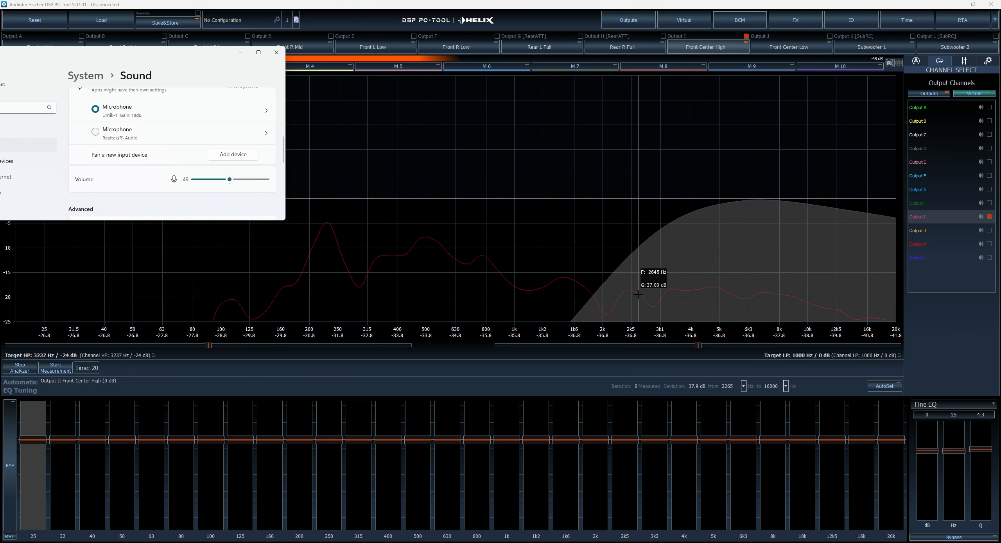
left_click_drag(230, 183, 257, 188)
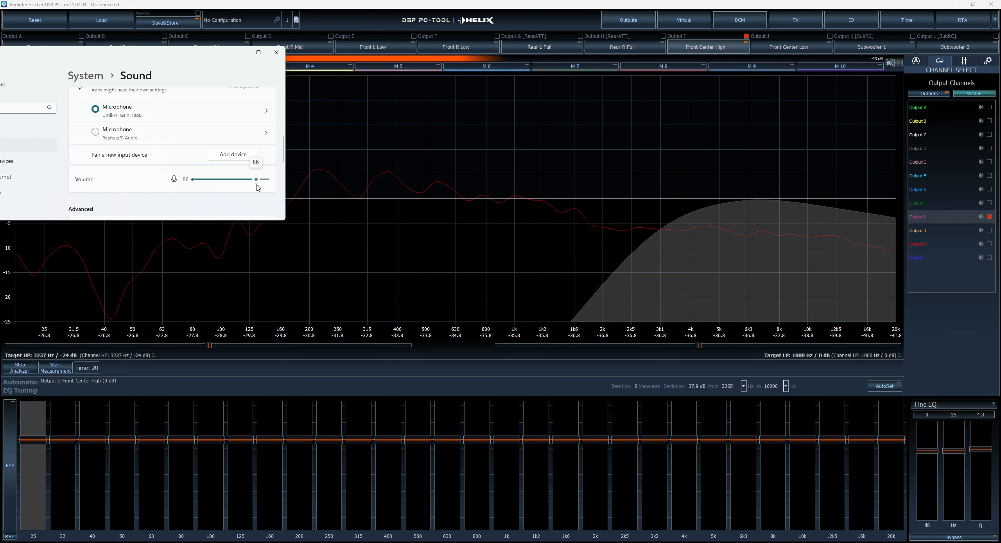
left_click(258, 53)
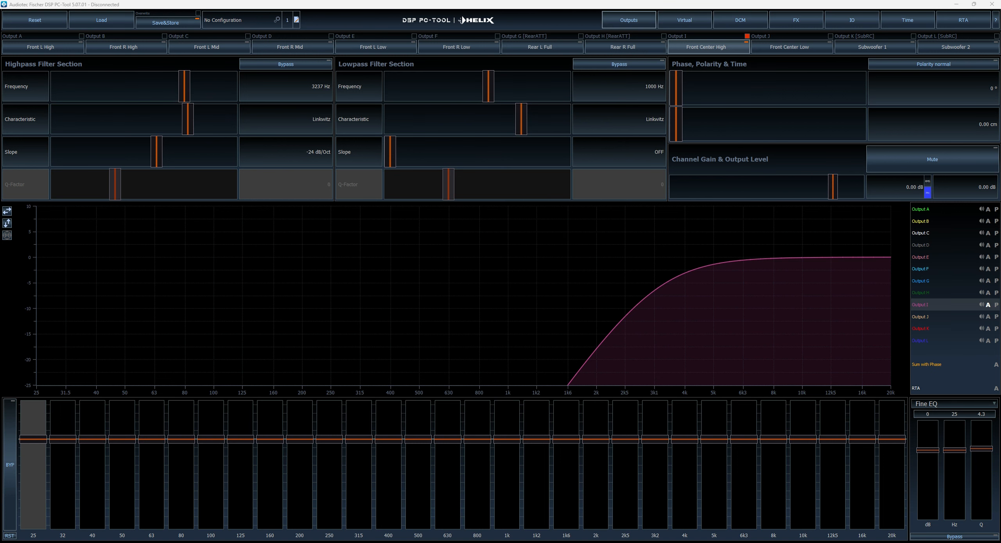
Select Microphone (Umik-1 Gain: 18dB) as the audio device in the RTA's extended settings and return to the analyzer.
left_click(739, 22)
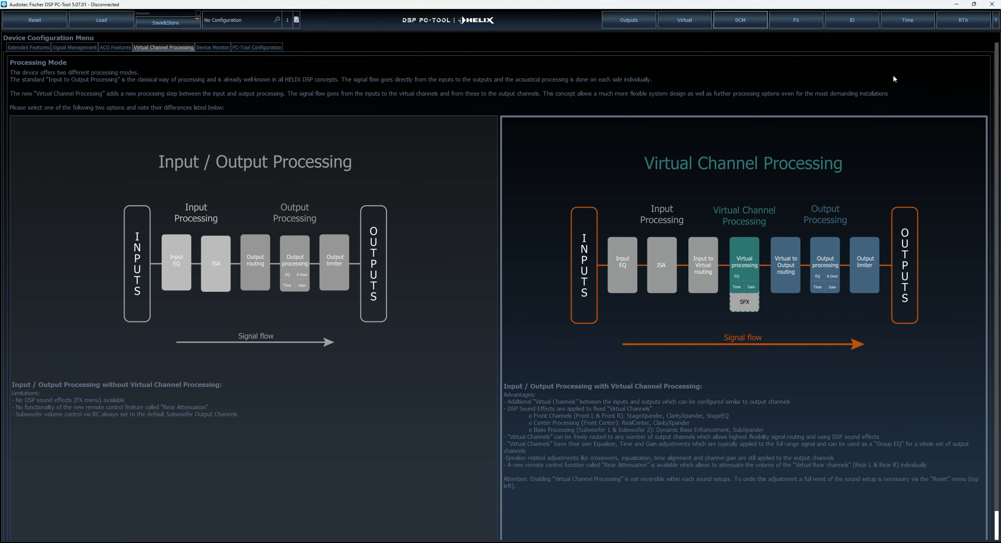
left_click(972, 23)
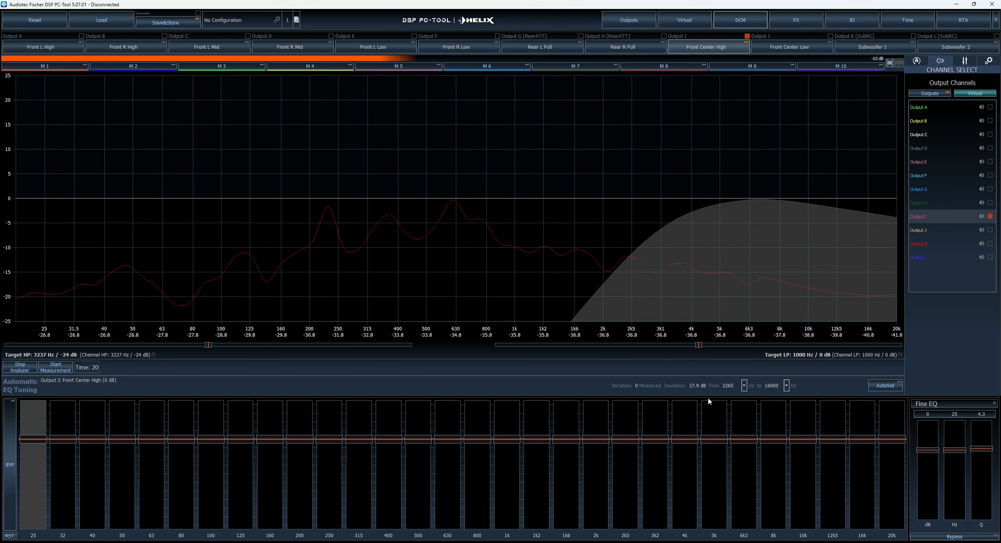
left_click(989, 61)
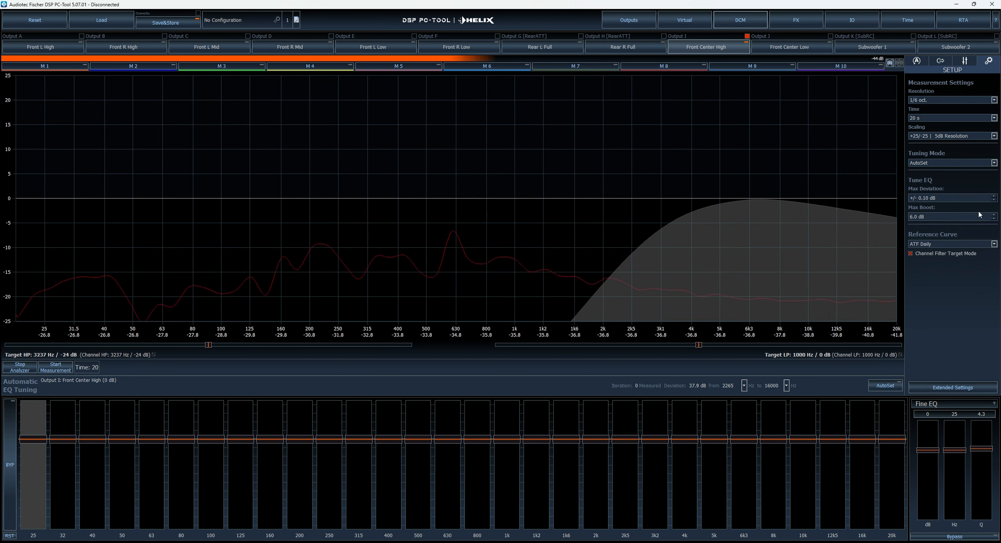
left_click(941, 387)
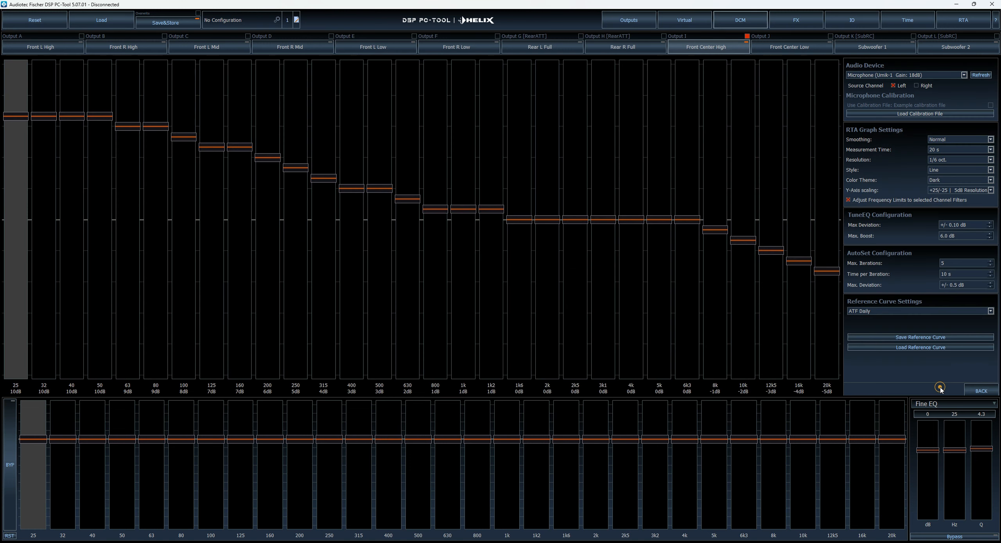
left_click(964, 76)
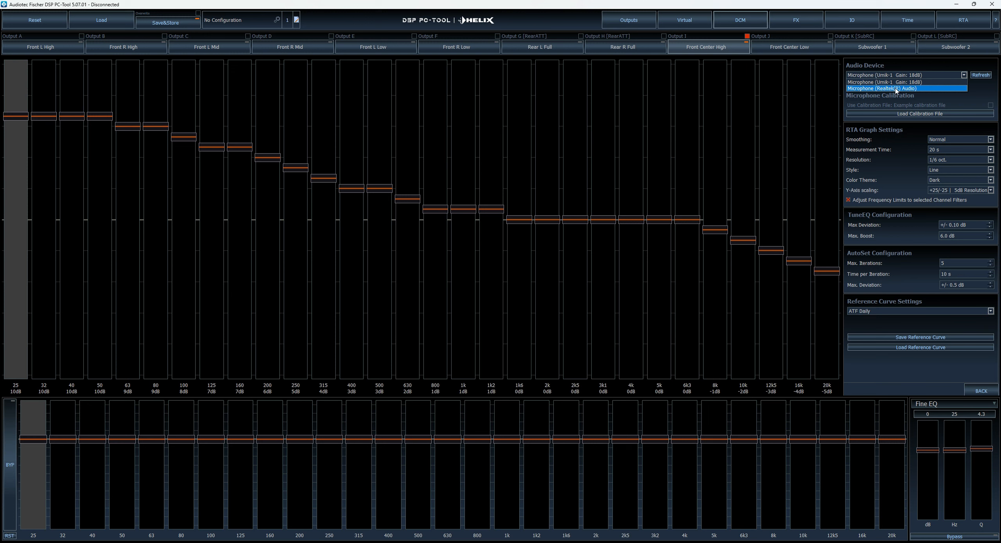
left_click(922, 83)
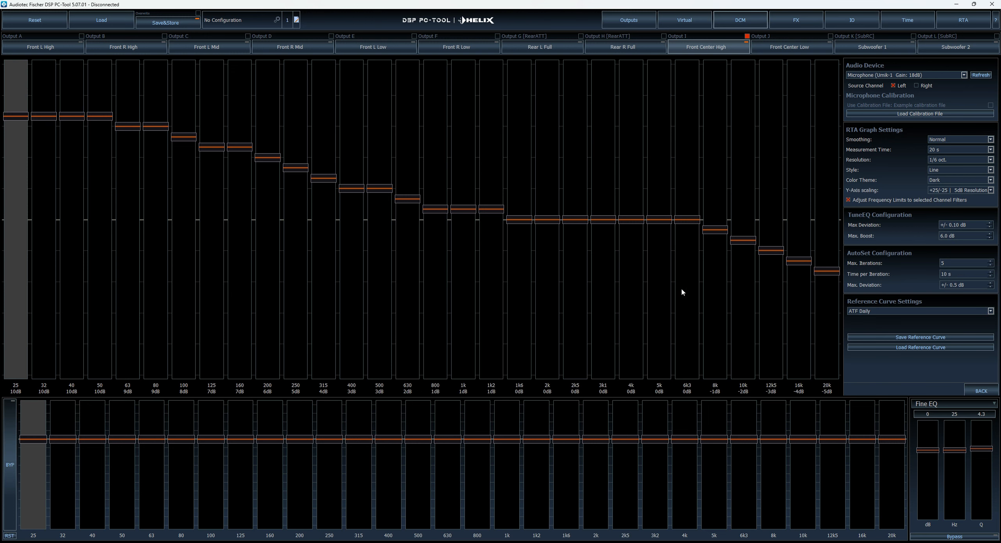
left_click(980, 392)
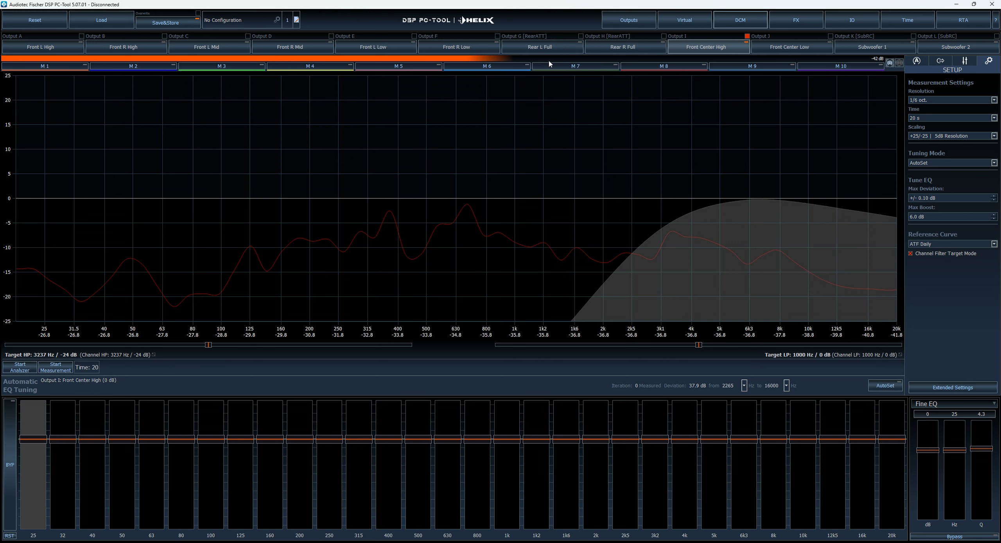
Start the analyzer, raise the measurement curve offset to 23.5 dB, and try lowering the reference curve offset.
left_click(28, 370)
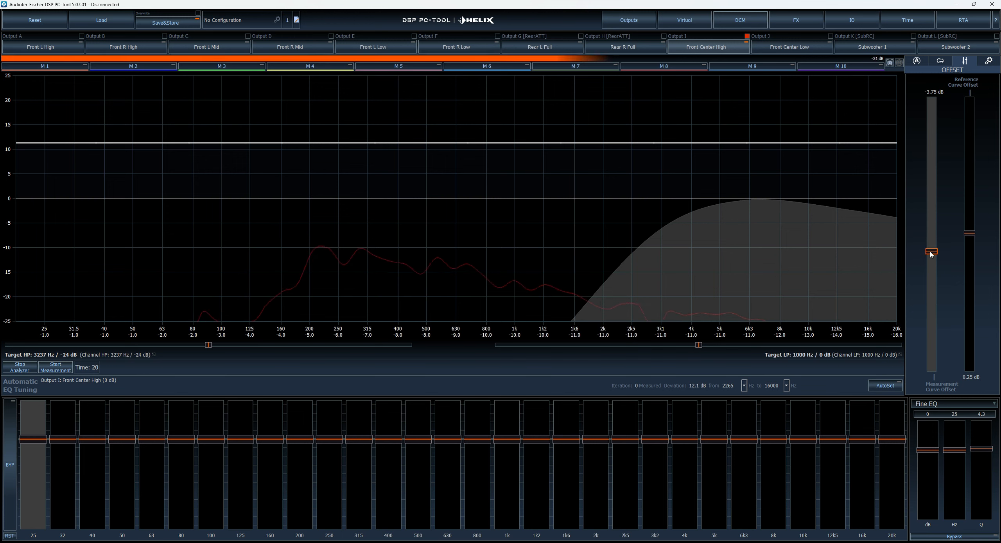
left_click_drag(934, 254, 897, 134)
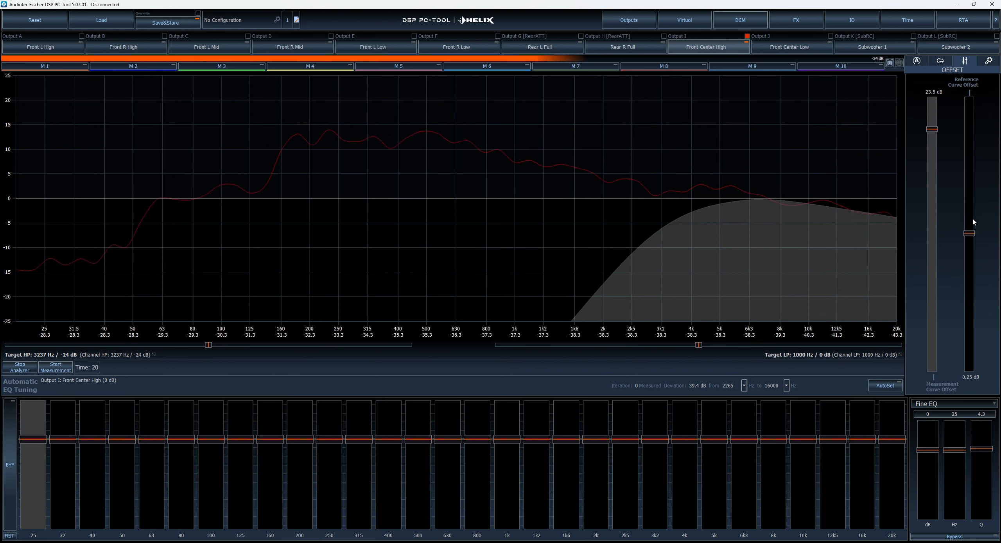
left_click_drag(969, 233, 950, 287)
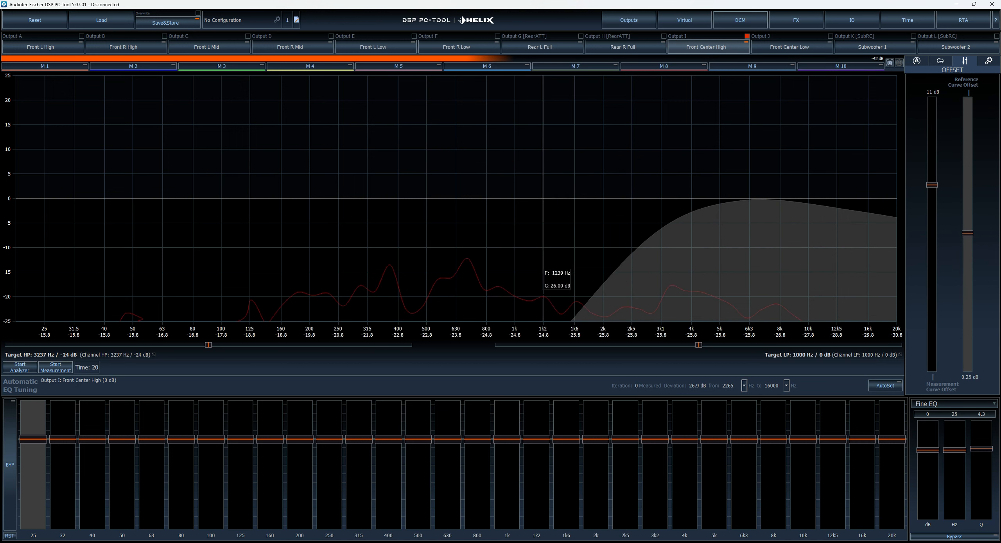